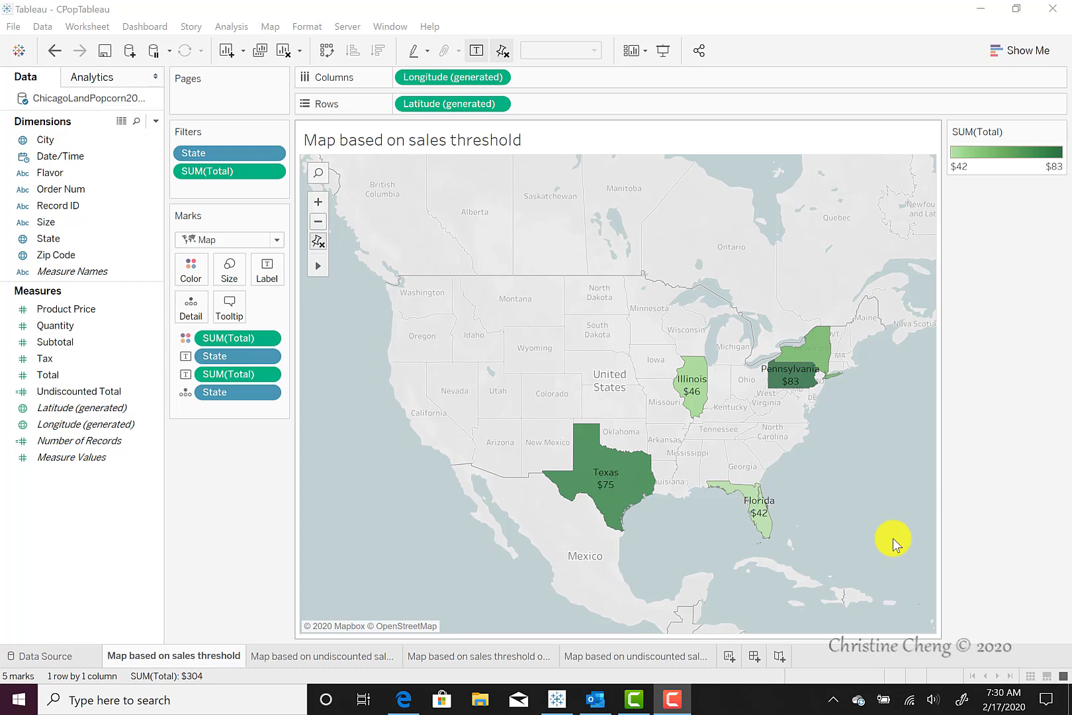
Create a dashboard with the "Map based on sales threshold" sheet above the "Map based on undiscounted sales threshold" sheet
{"action": "left_click", "coordinate": [754, 656]}
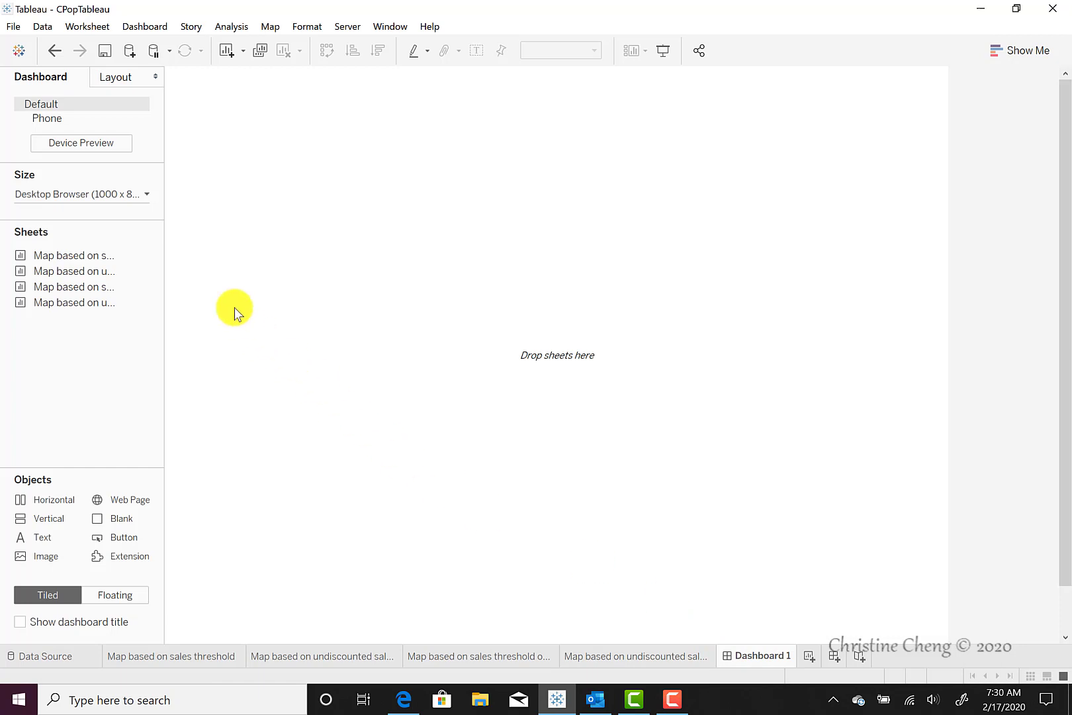
{"action": "mouse_move", "coordinate": [93, 271]}
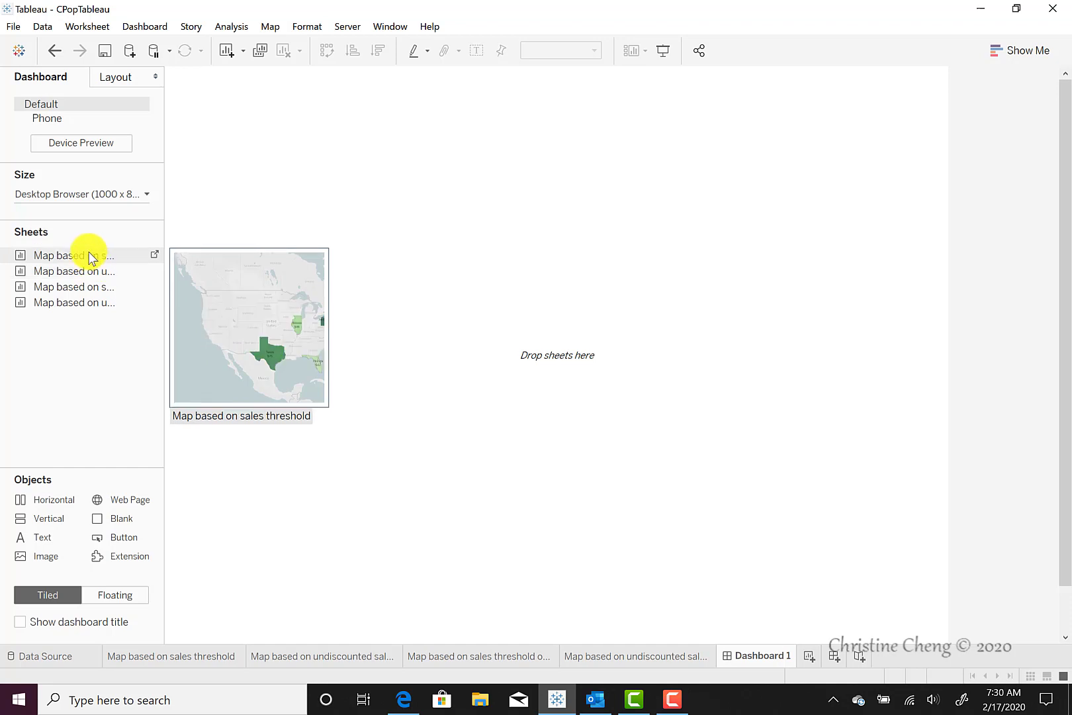
{"action": "left_click_drag", "start_coordinate": [88, 257], "coordinate": [292, 291]}
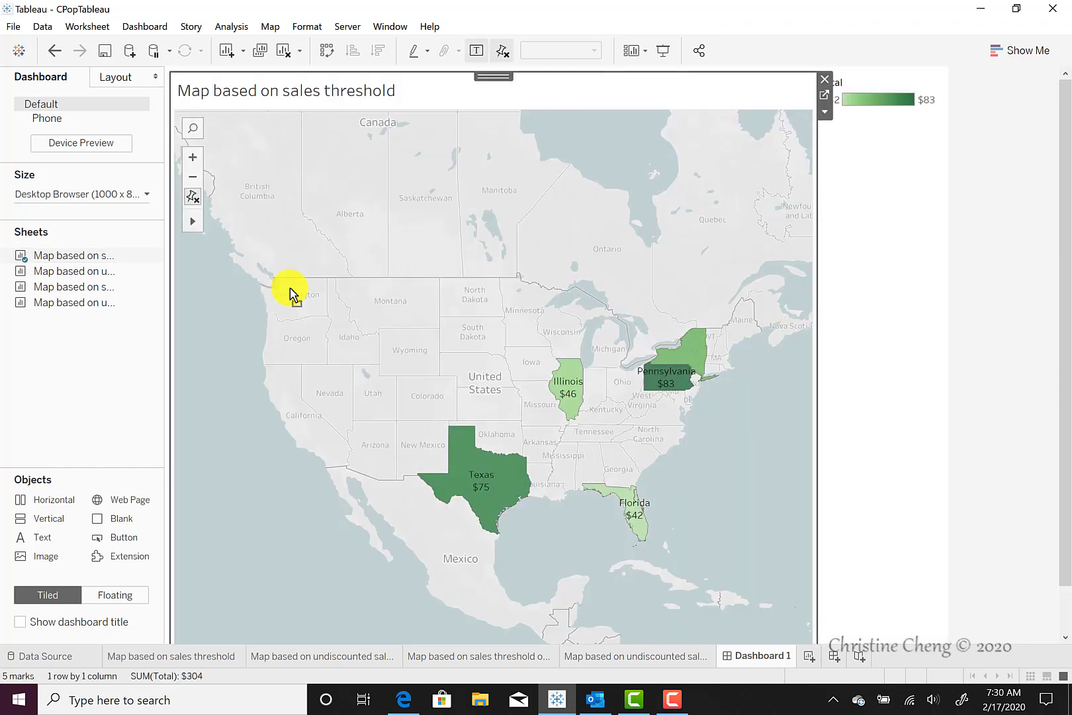
{"action": "mouse_move", "coordinate": [65, 273]}
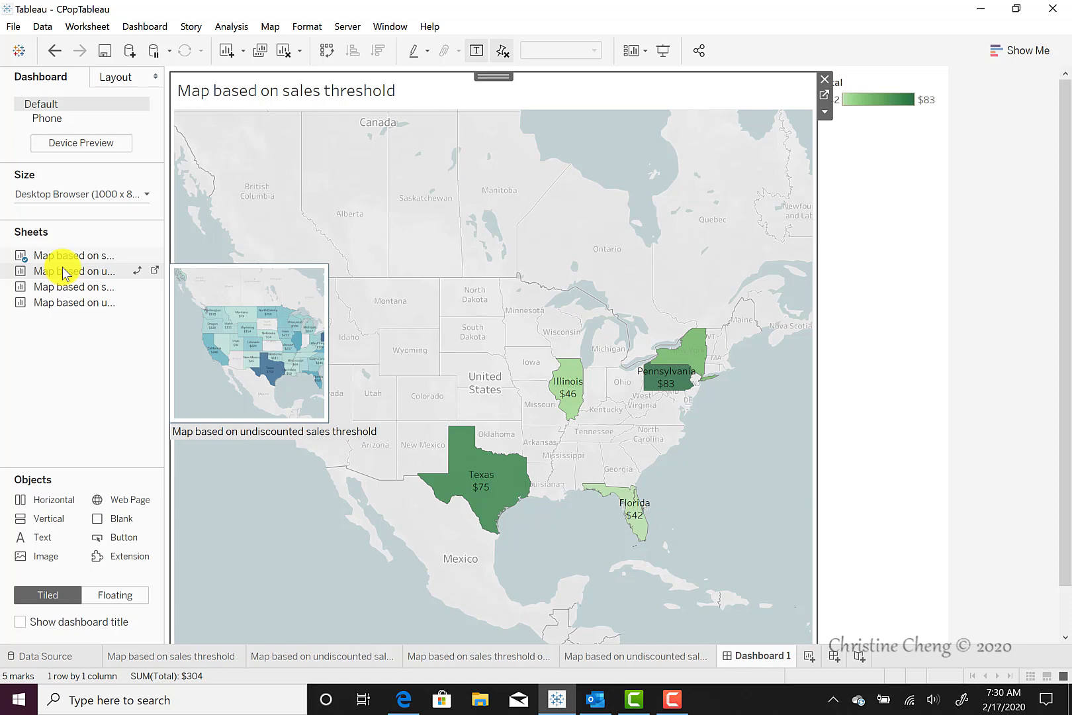
{"action": "left_click_drag", "start_coordinate": [65, 272], "coordinate": [220, 294]}
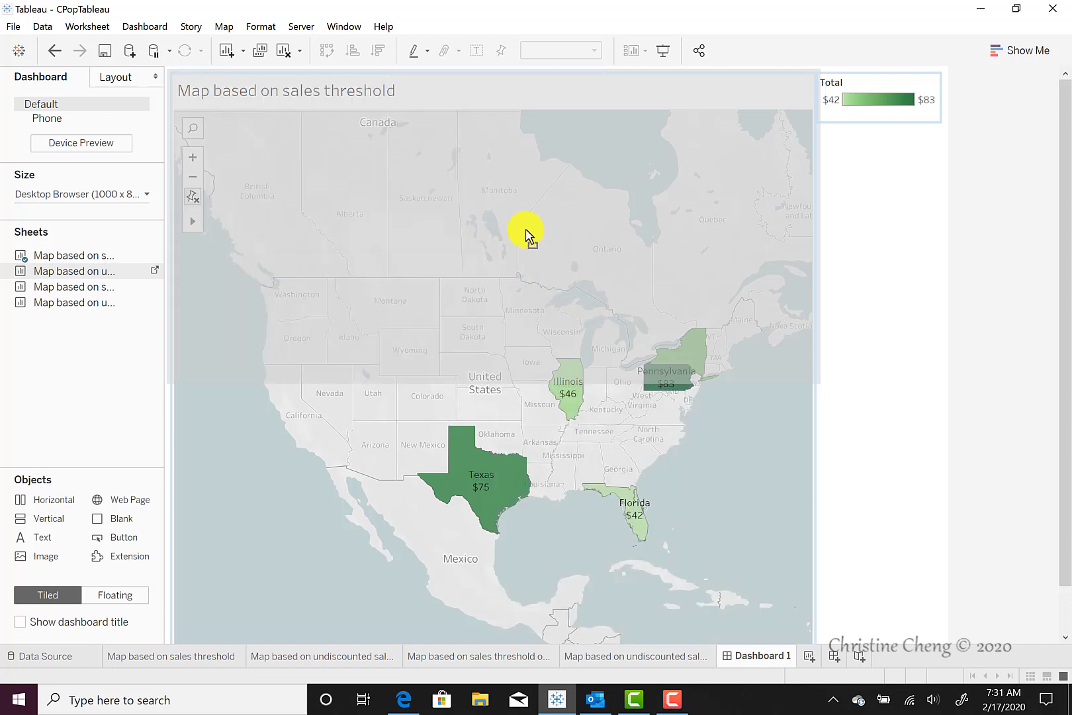
{"action": "left_click_drag", "start_coordinate": [528, 235], "coordinate": [486, 519]}
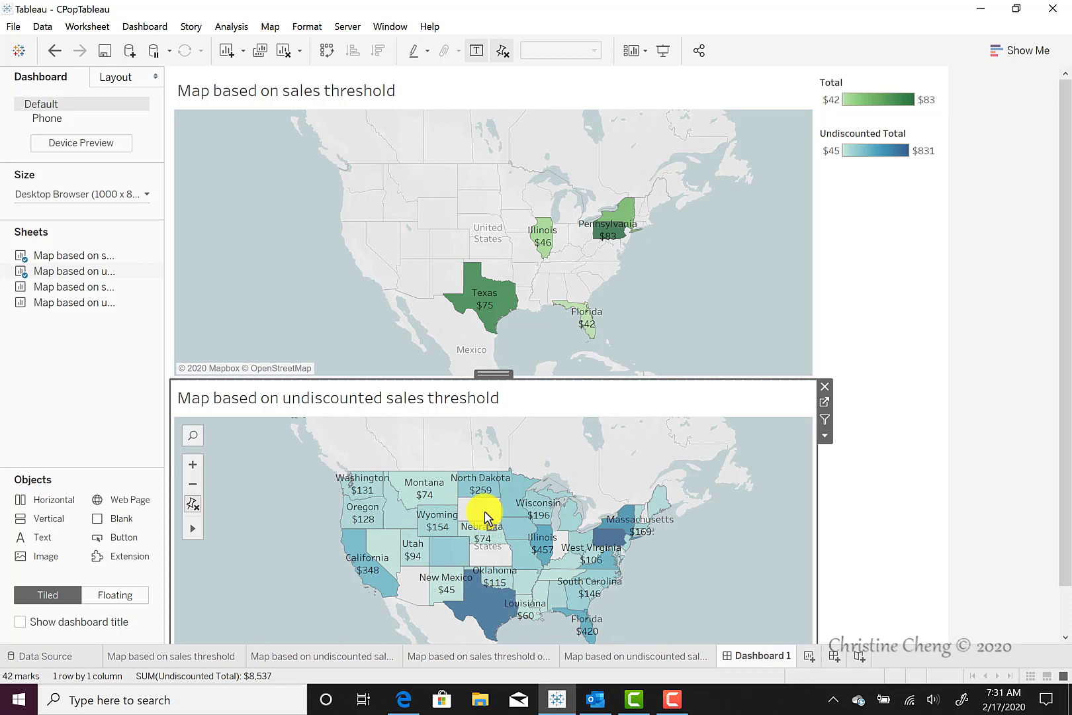
Try to move the undiscounted sales threshold map to a different place in the dashboard
{"action": "left_click", "coordinate": [489, 374]}
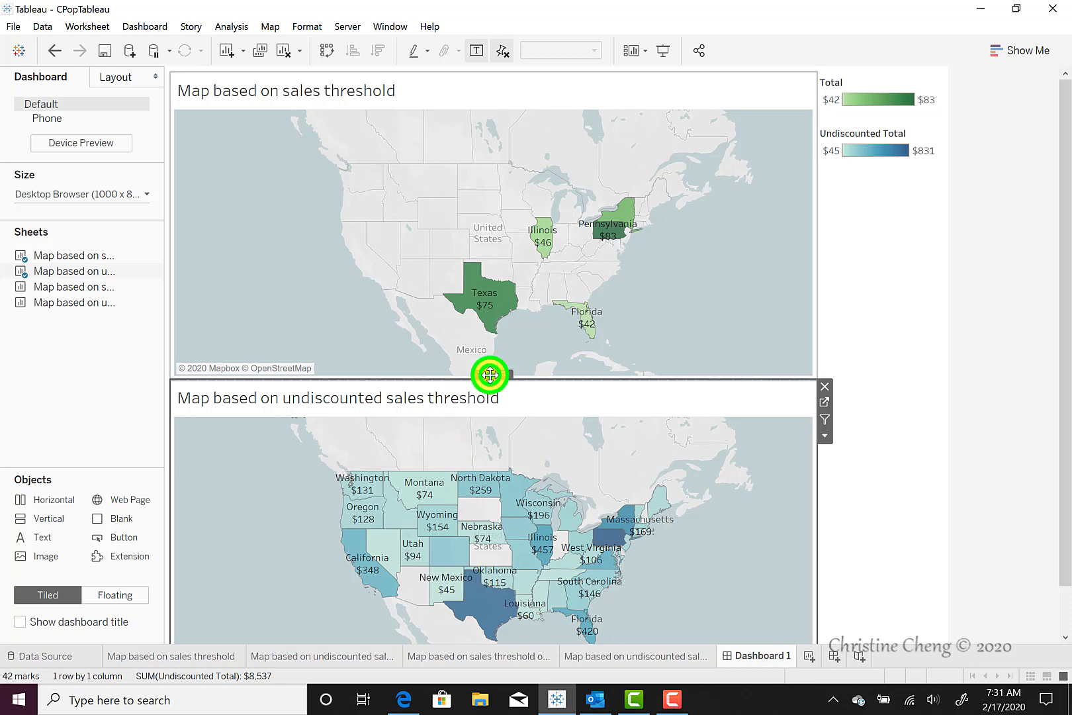
{"action": "left_click_drag", "start_coordinate": [490, 374], "coordinate": [232, 402]}
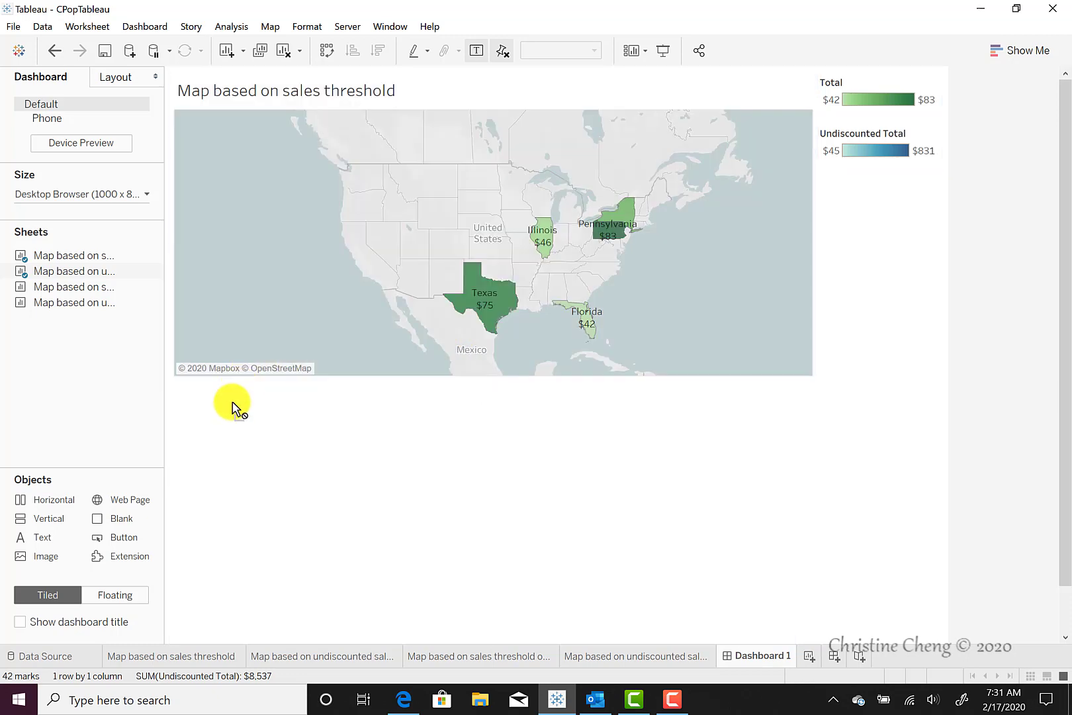
{"action": "left_click", "coordinate": [496, 376]}
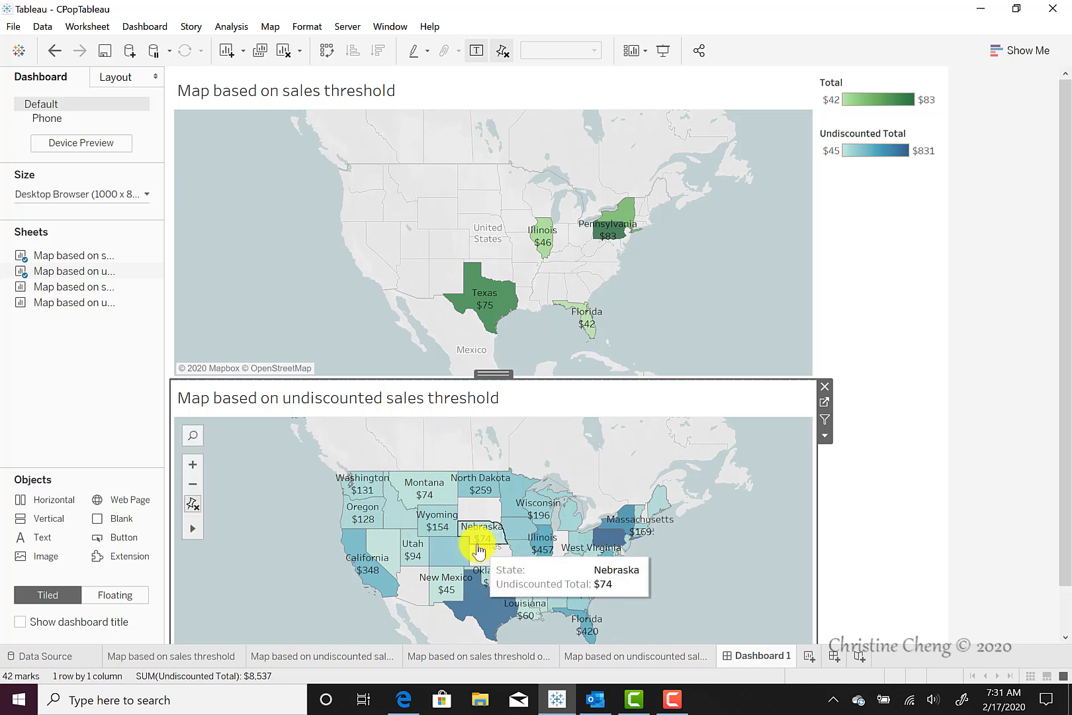
Create a second dashboard with the option 2 sales threshold map above the Option 2 undiscounted sales threshold map
{"action": "left_click", "coordinate": [834, 659]}
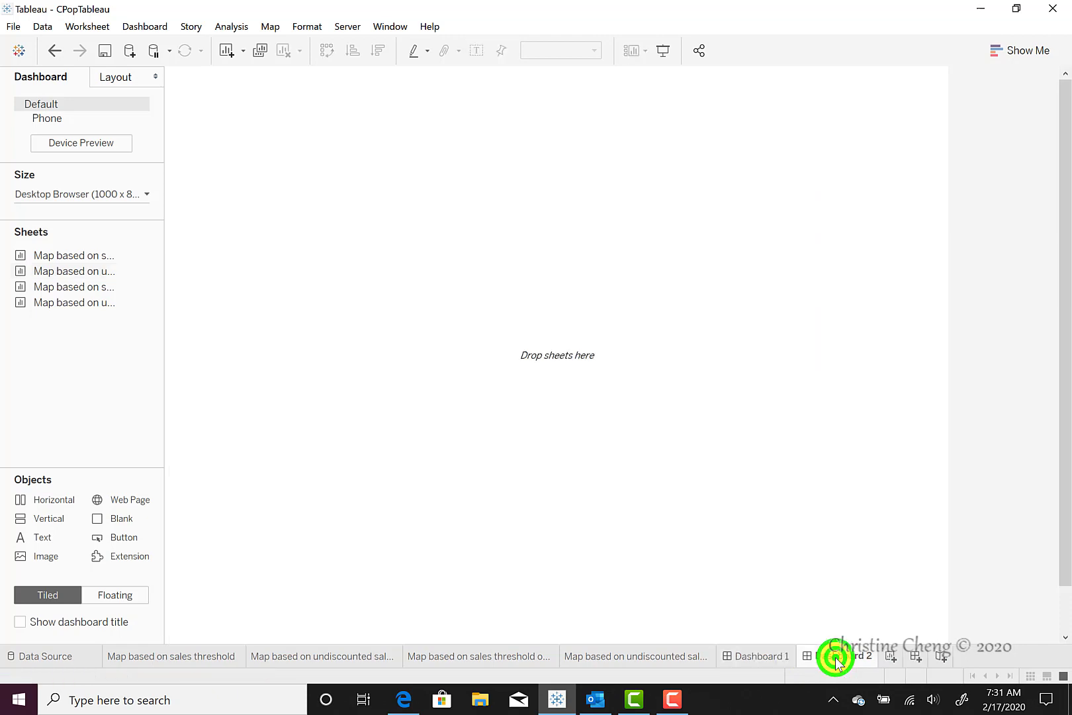
{"action": "left_click_drag", "start_coordinate": [91, 289], "coordinate": [278, 282]}
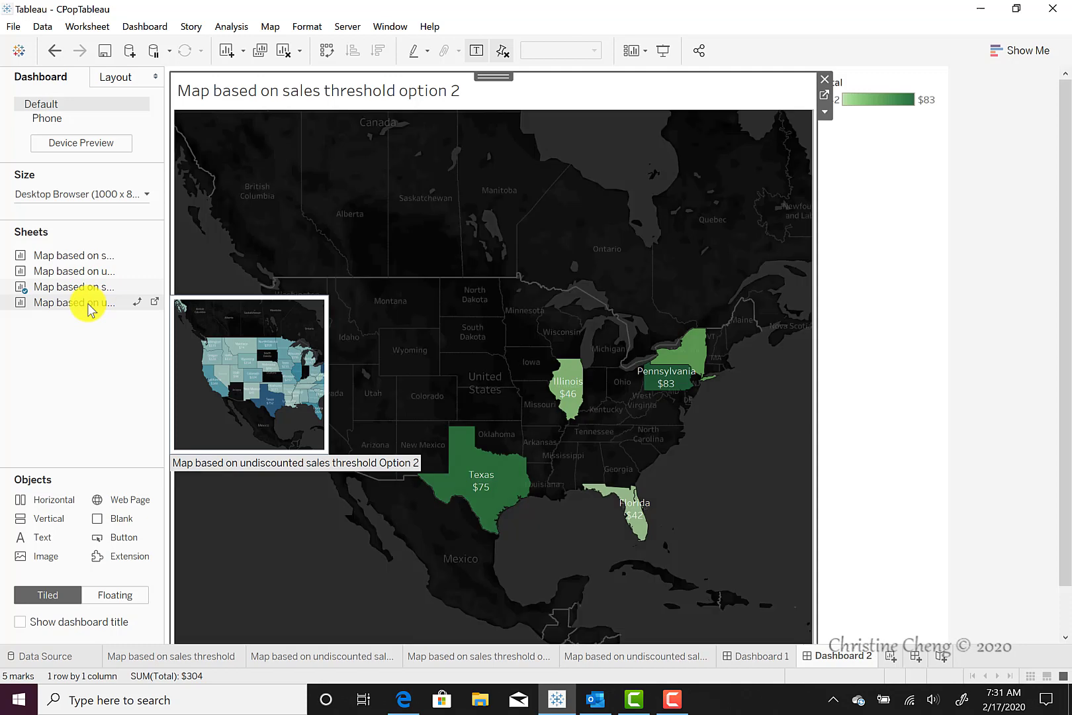
{"action": "left_click_drag", "start_coordinate": [87, 303], "coordinate": [490, 454]}
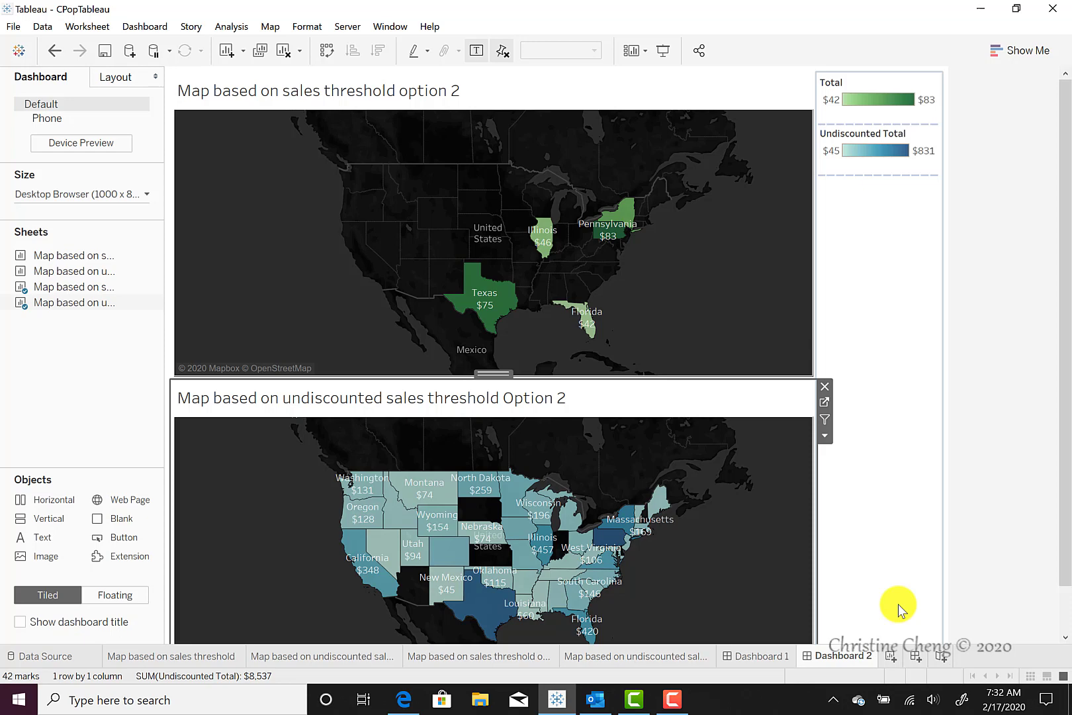
Create a story and add Dashboard 1 as its first story point
{"action": "left_click", "coordinate": [942, 657]}
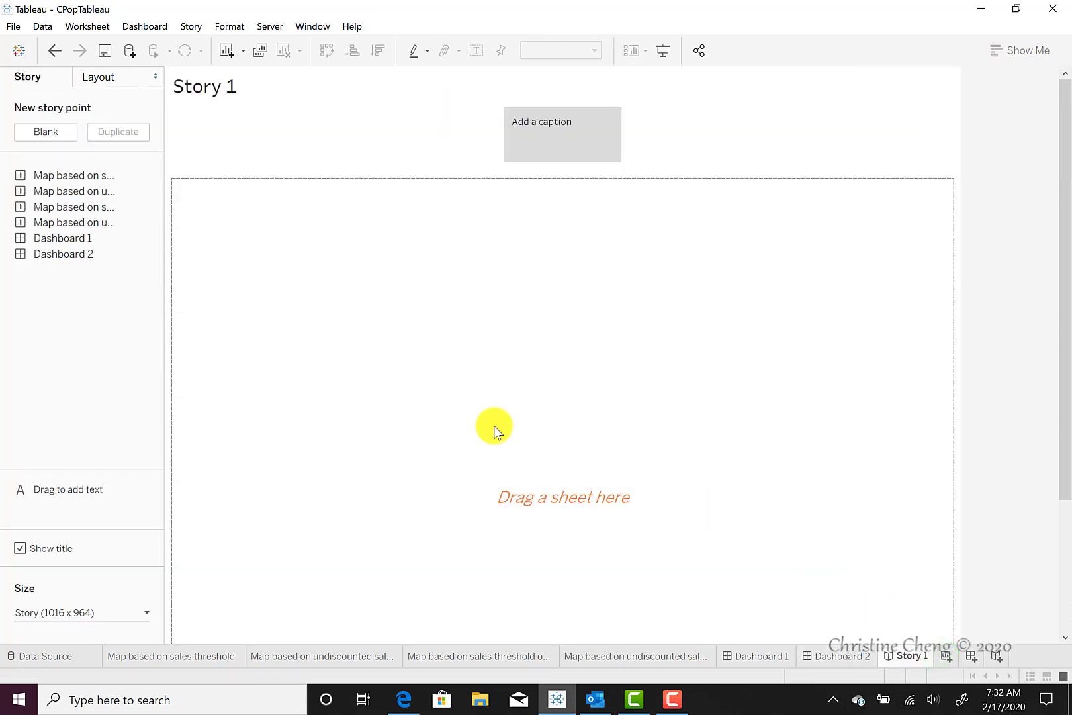
{"action": "mouse_move", "coordinate": [102, 178]}
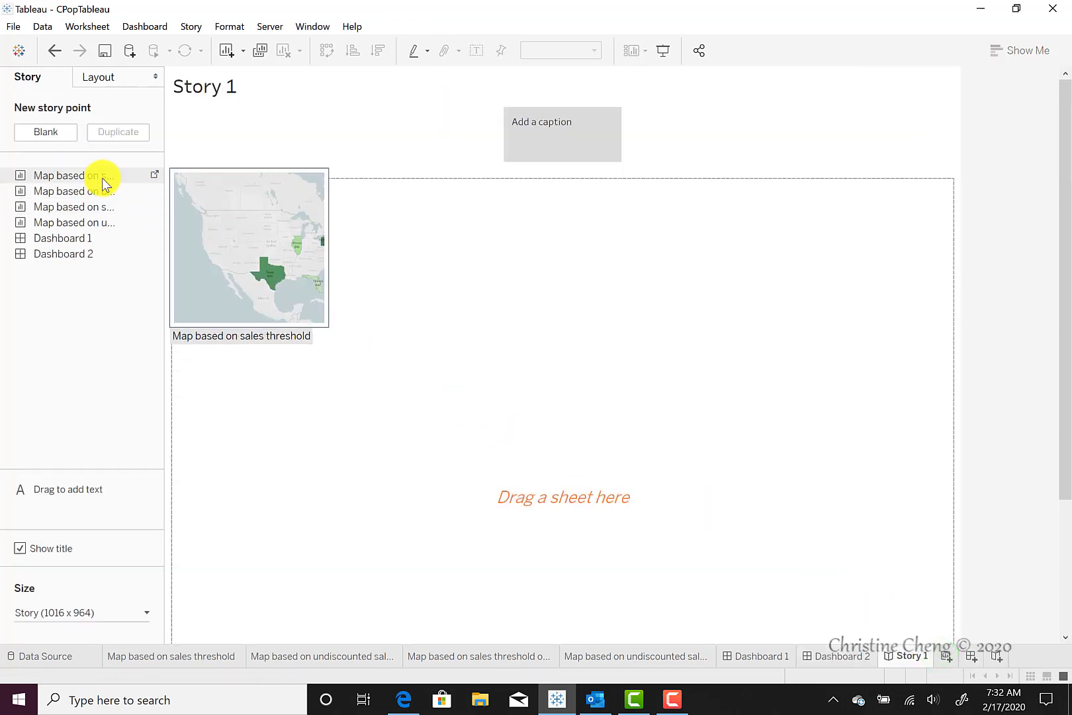
{"action": "mouse_move", "coordinate": [97, 224]}
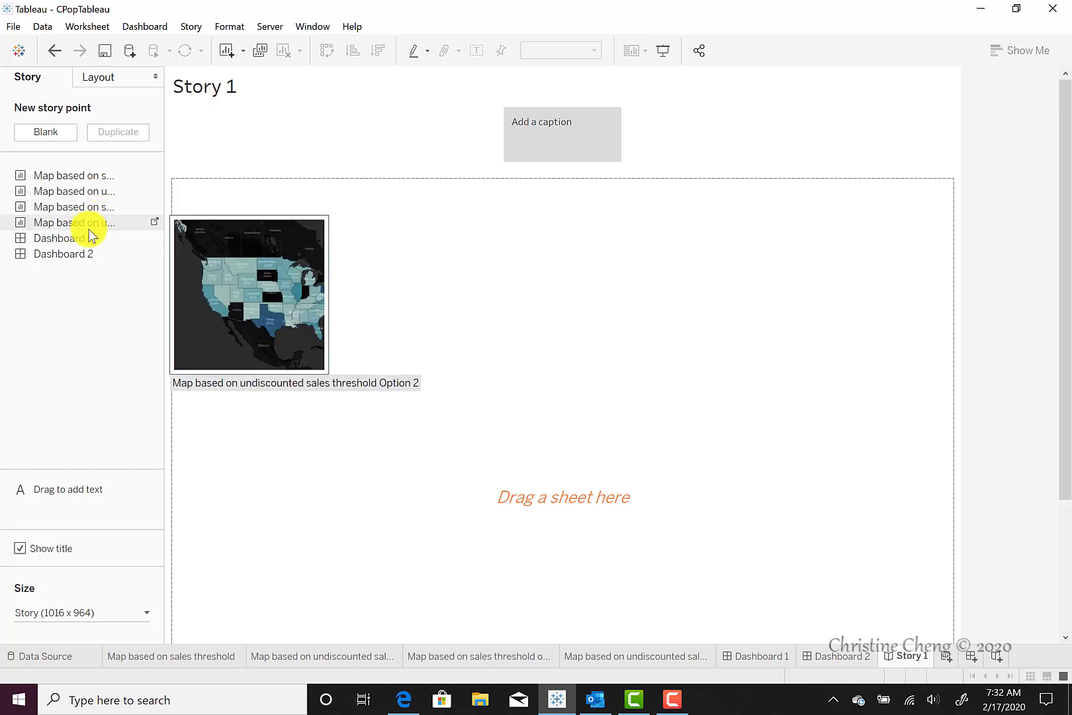
{"action": "mouse_move", "coordinate": [86, 253]}
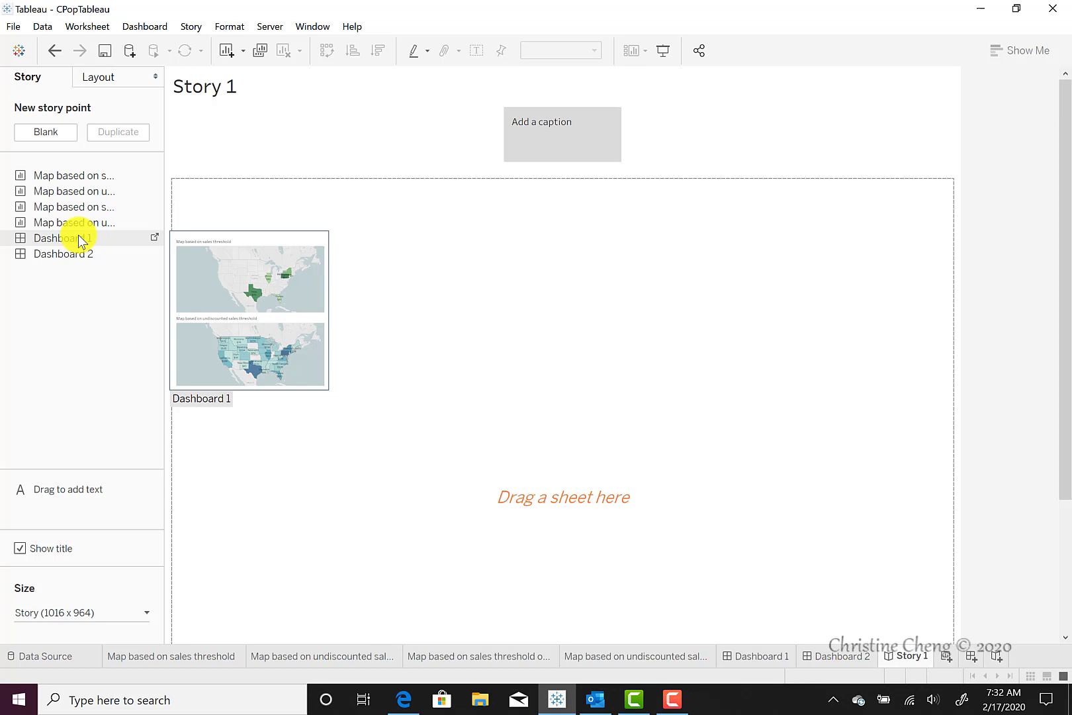
{"action": "left_click_drag", "start_coordinate": [80, 240], "coordinate": [297, 261]}
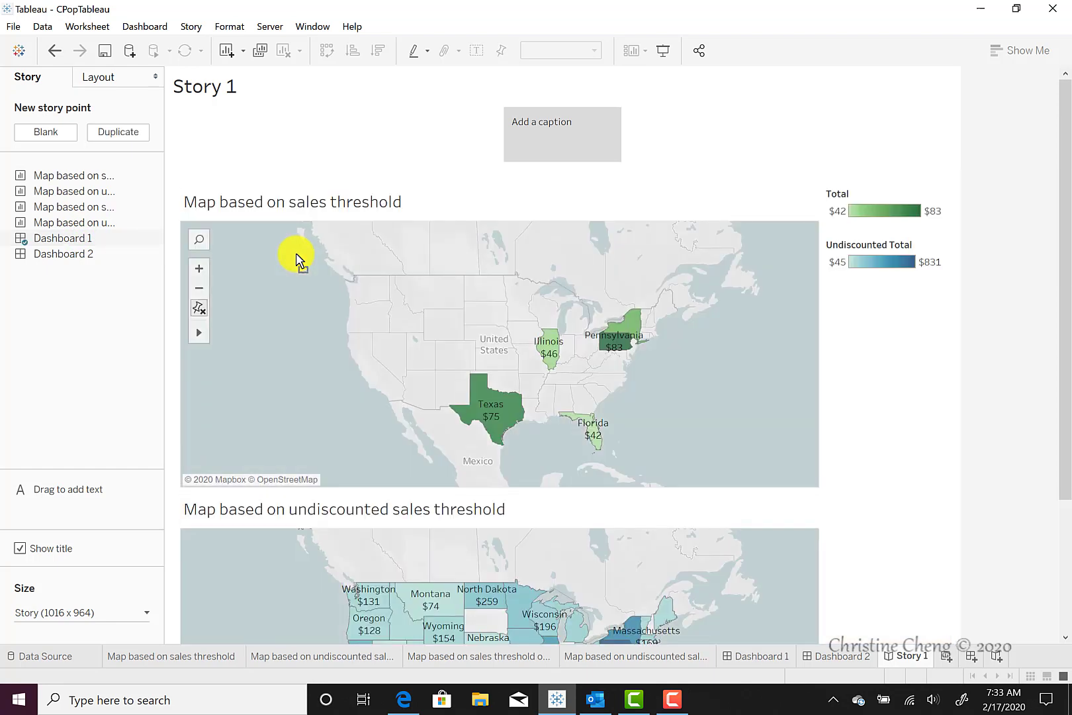
Caption the first story point "Map based on sales and undiscounted sales thresholds"
{"action": "left_click", "coordinate": [557, 129]}
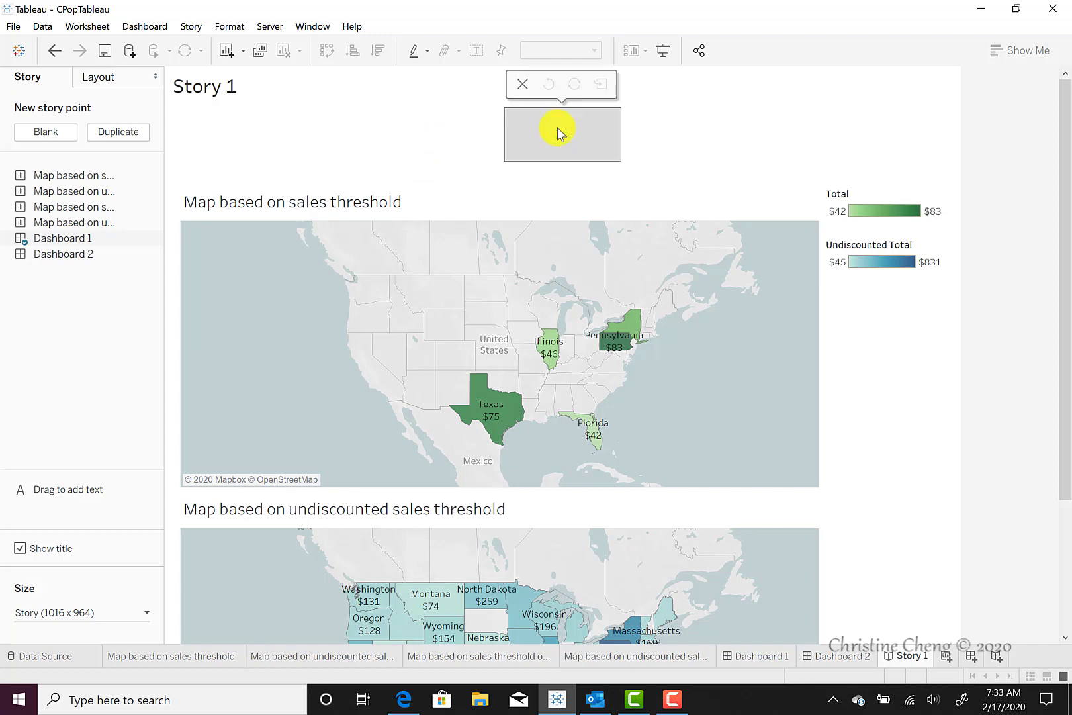
{"action": "type", "text": "Map based on sales and undiscounted sales thresholds"}
{"action": "left_click", "coordinate": [673, 149]}
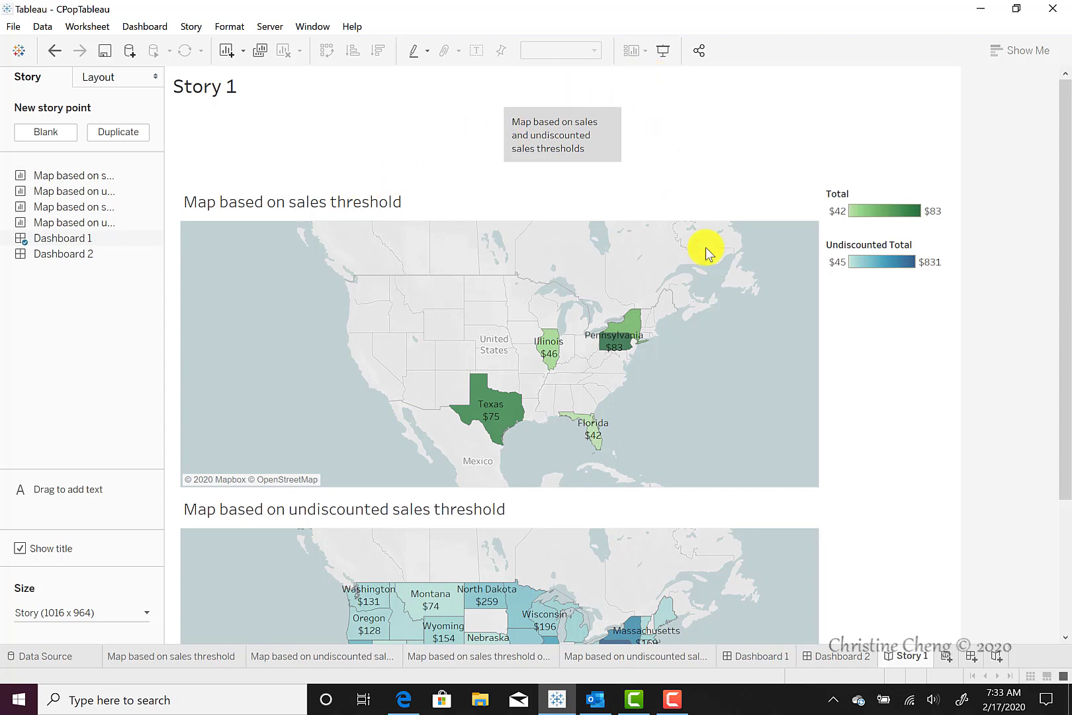
Add Dashboard 2 as the second story point and caption it "Map based on sales and undiscounted sales thresholds"
{"action": "mouse_move", "coordinate": [74, 257]}
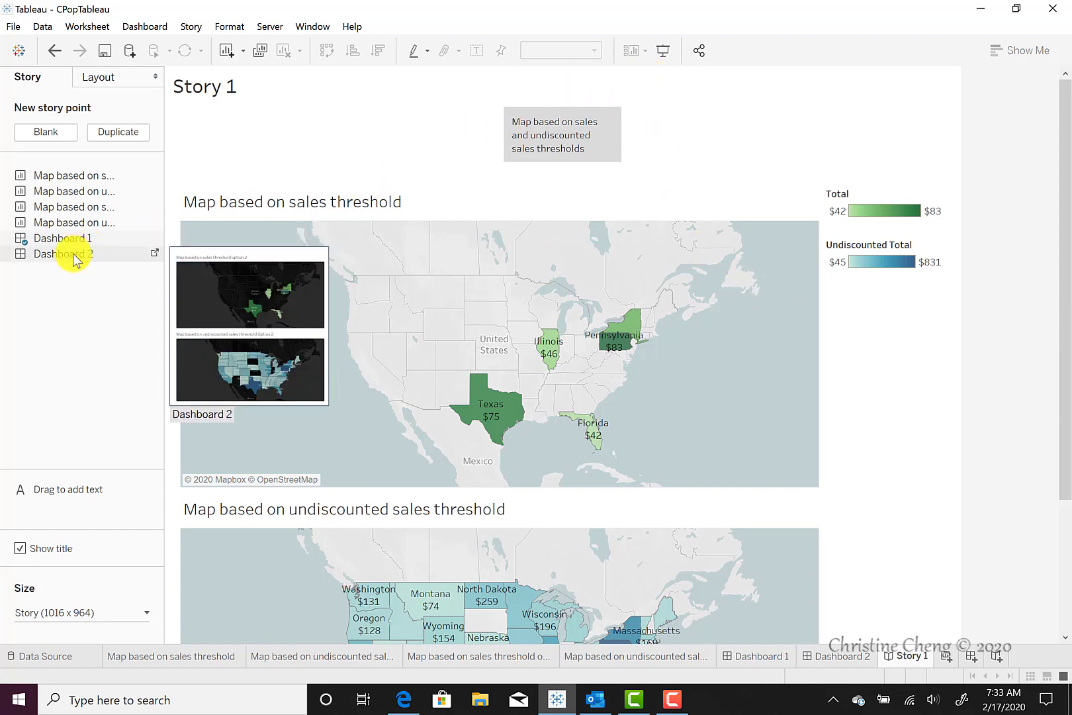
{"action": "mouse_move", "coordinate": [73, 257]}
{"action": "left_mouse_down"}
{"action": "mouse_move", "coordinate": [594, 171]}
{"action": "mouse_move", "coordinate": [627, 155]}
{"action": "mouse_move", "coordinate": [627, 143]}
{"action": "left_mouse_up"}
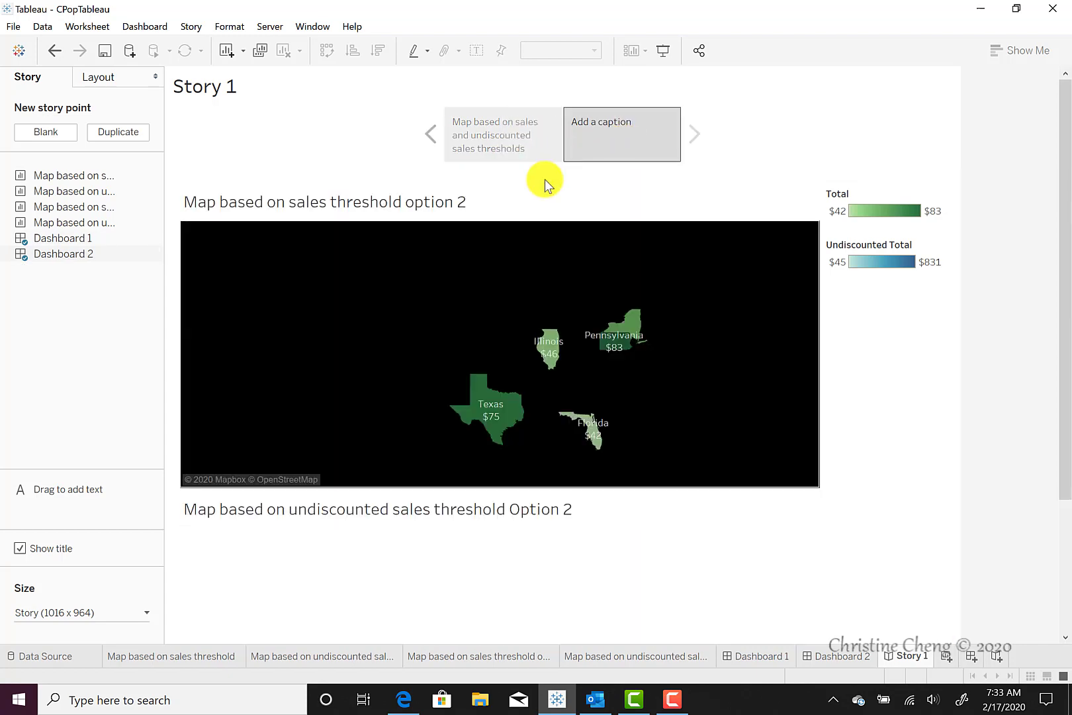
{"action": "double_click", "coordinate": [606, 131]}
{"action": "type", "text": "Second"}
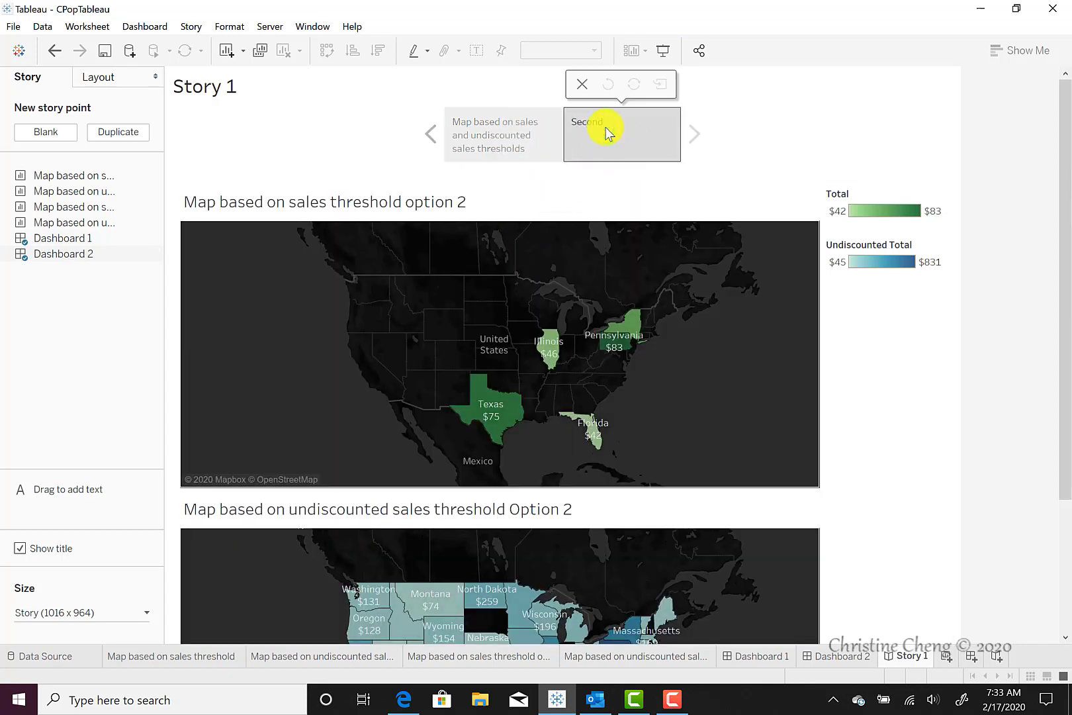
{"action": "key", "text": "BackSpace"}
{"action": "key", "text": "BackSpace"}
{"action": "key", "text": "BackSpace"}
{"action": "key", "text": "BackSpace"}
{"action": "key", "text": "BackSpace"}
{"action": "key", "text": "BackSpace"}
{"action": "type", "text": "Map based on sales adn"}
{"action": "key", "text": "BackSpace"}
{"action": "key", "text": "BackSpace"}
{"action": "key", "text": "BackSpace"}
{"action": "type", "text": "and undiscounted sales thresholds"}
{"action": "key", "text": "Return"}
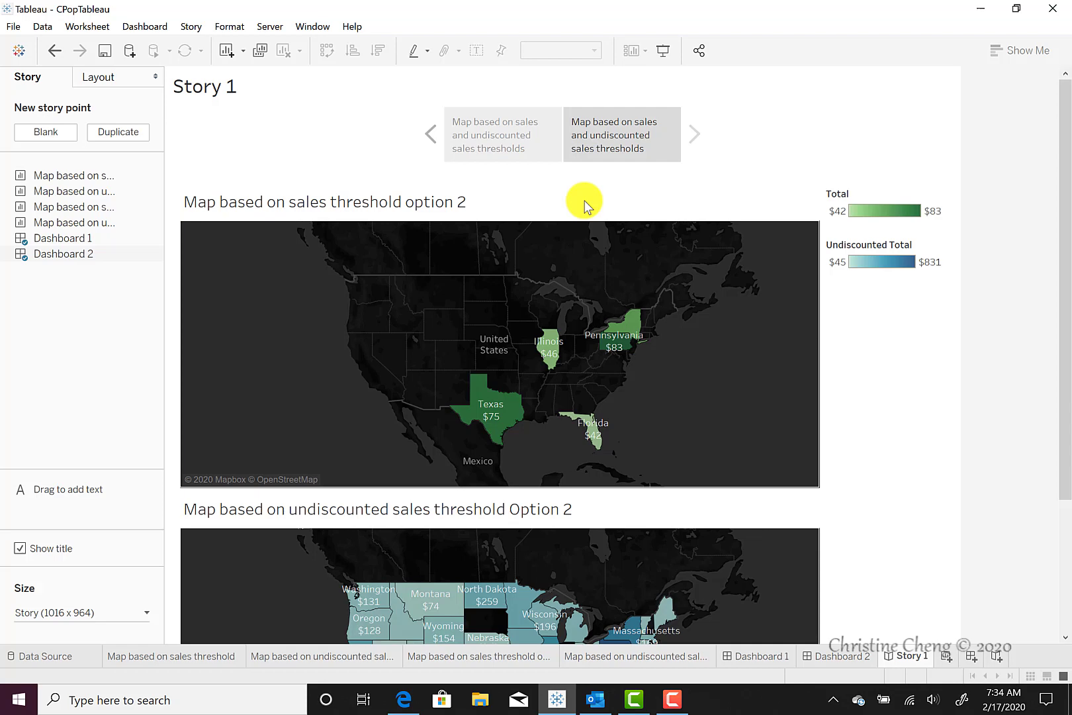
Show the story's first point in presentation mode
{"action": "left_click", "coordinate": [513, 132]}
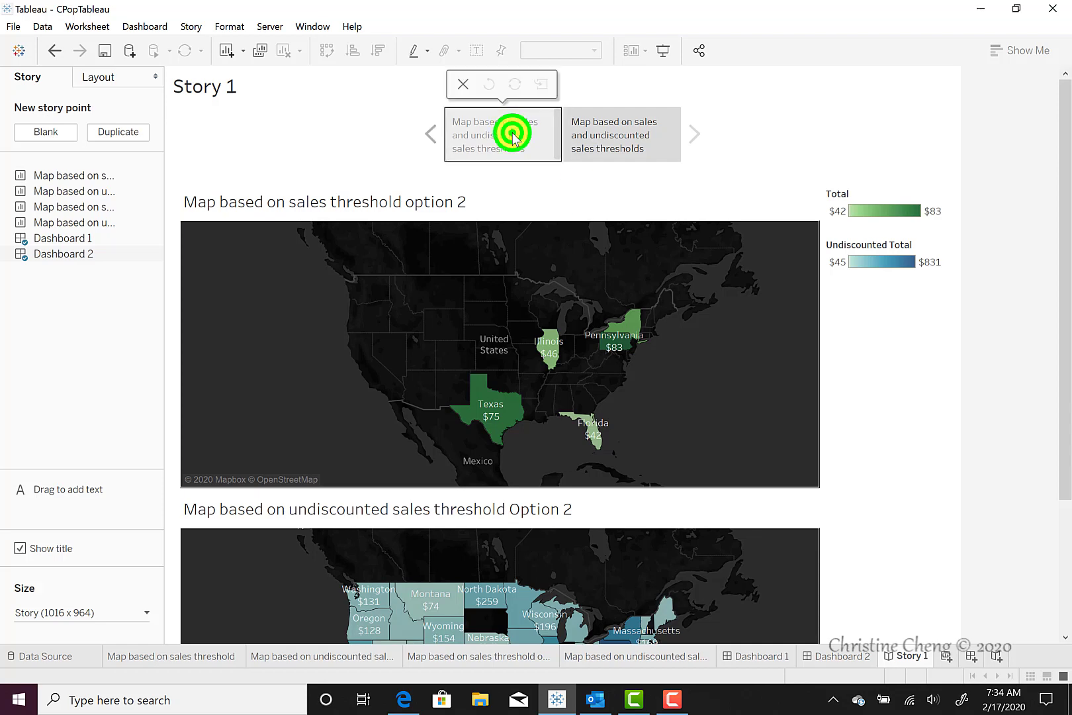
{"action": "left_click", "coordinate": [665, 49]}
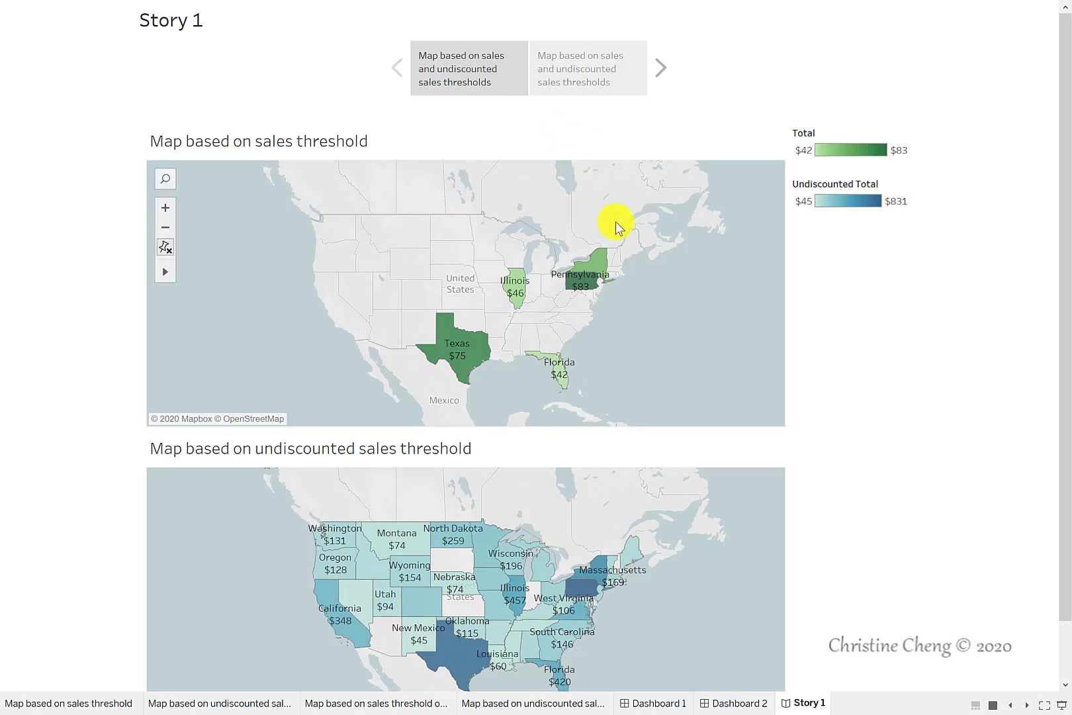
Exclude Pennsylvania from the sales threshold map and undo the exclusion
{"action": "mouse_move", "coordinate": [601, 260]}
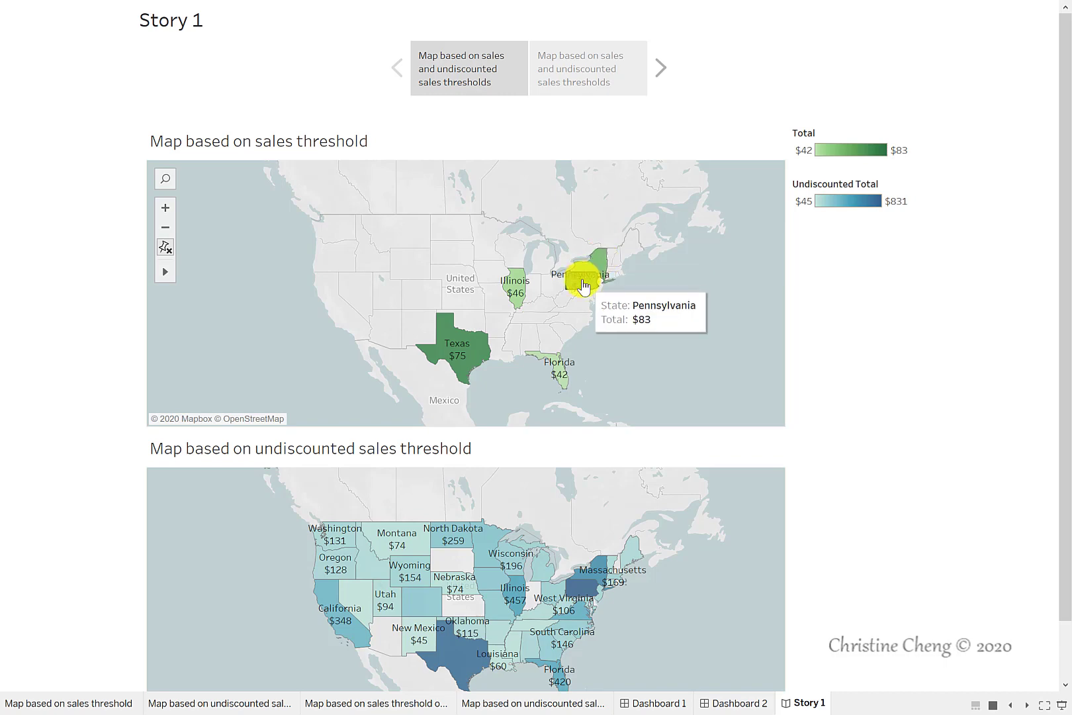
{"action": "right_click", "coordinate": [581, 283]}
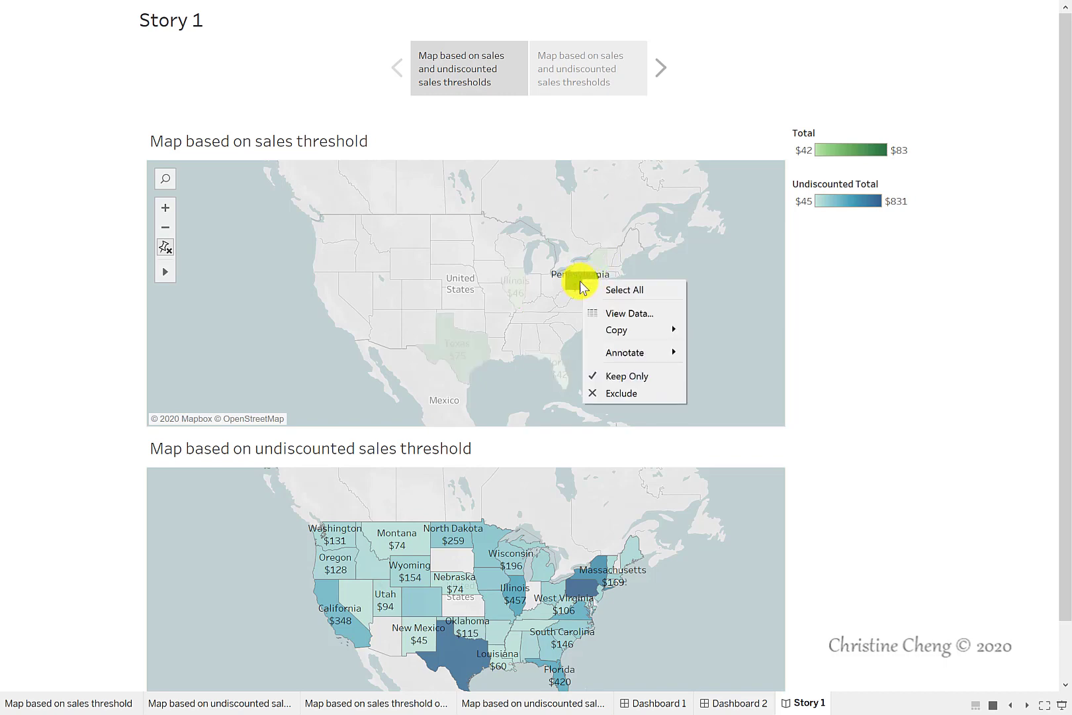
{"action": "left_click", "coordinate": [637, 393]}
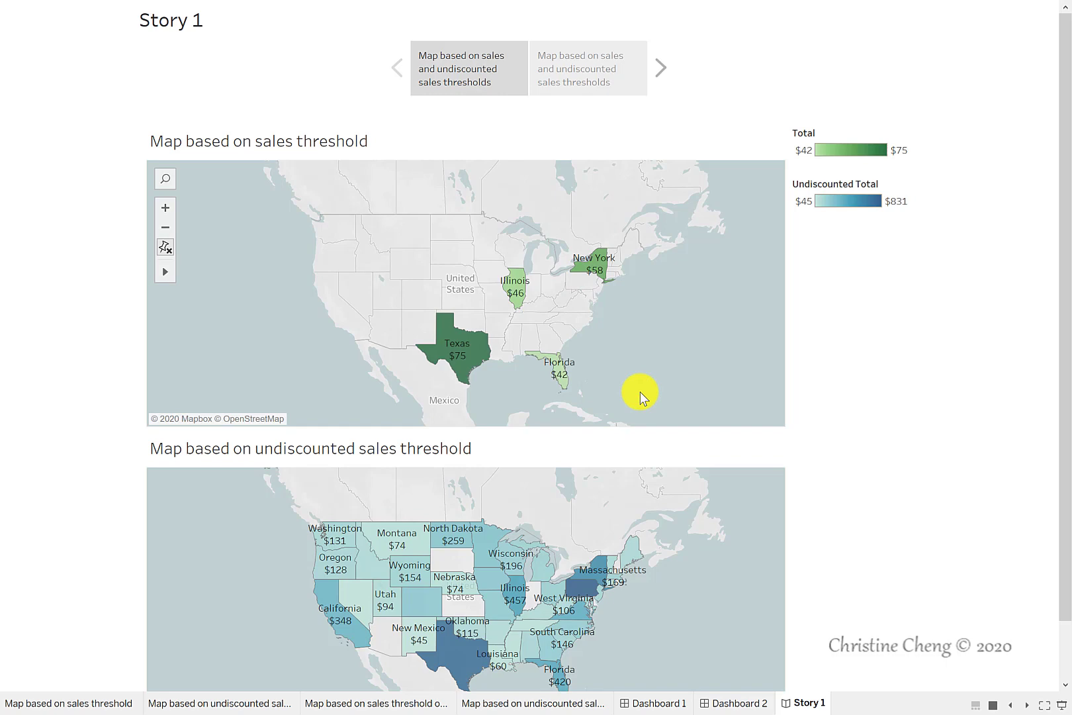
{"action": "key", "text": "ctrl+z"}
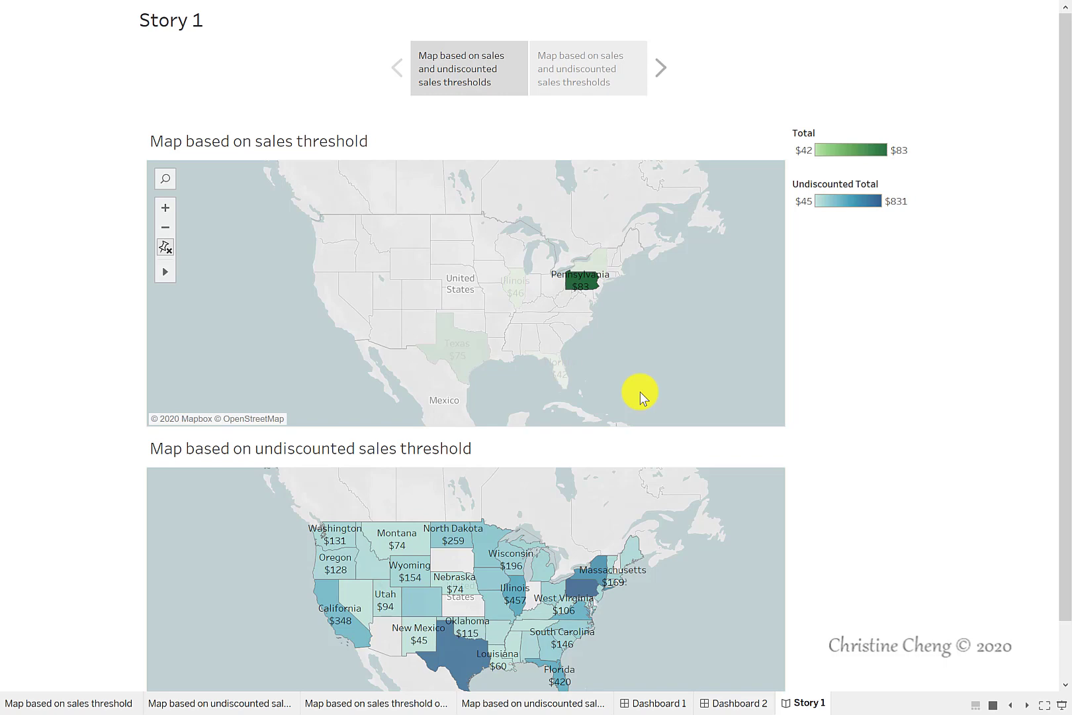
Select Texas in place of Pennsylvania on the sales threshold map, and clear the selection
{"action": "left_click", "coordinate": [633, 364]}
{"action": "left_click", "coordinate": [446, 562]}
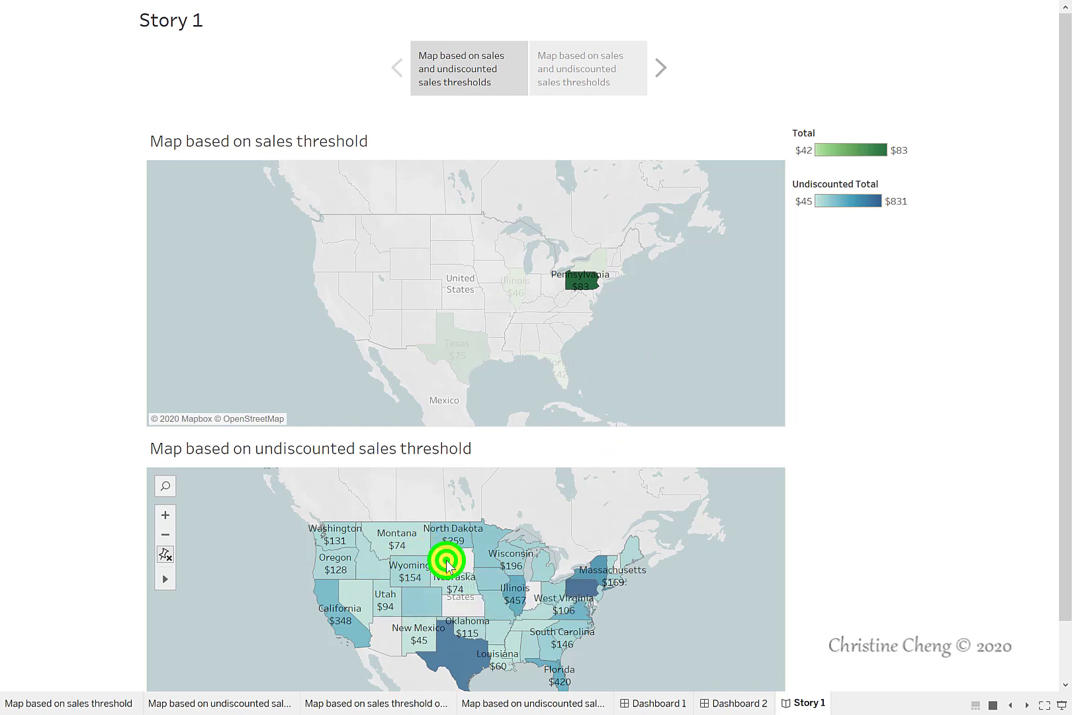
{"action": "left_click", "coordinate": [481, 343]}
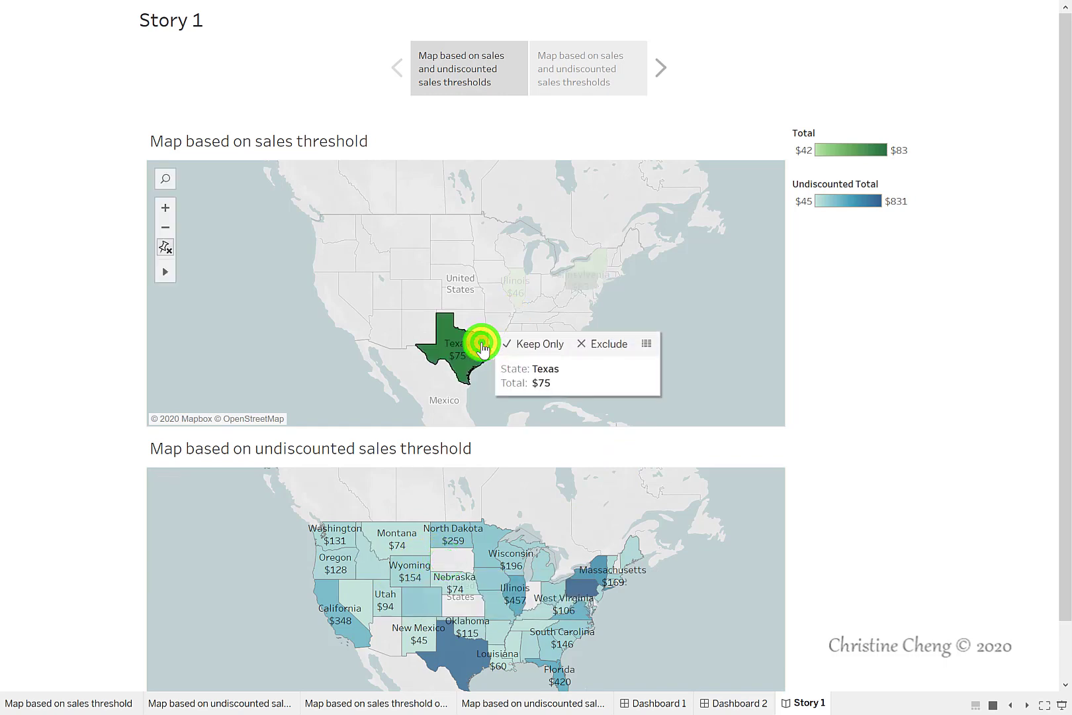
{"action": "left_click", "coordinate": [491, 293]}
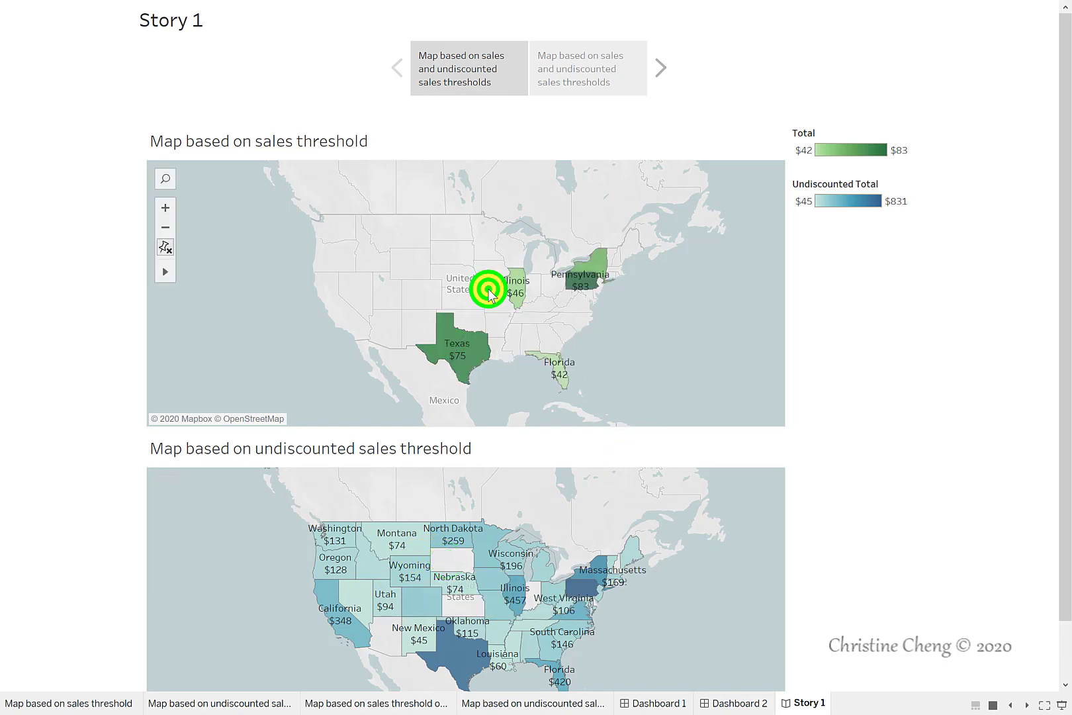